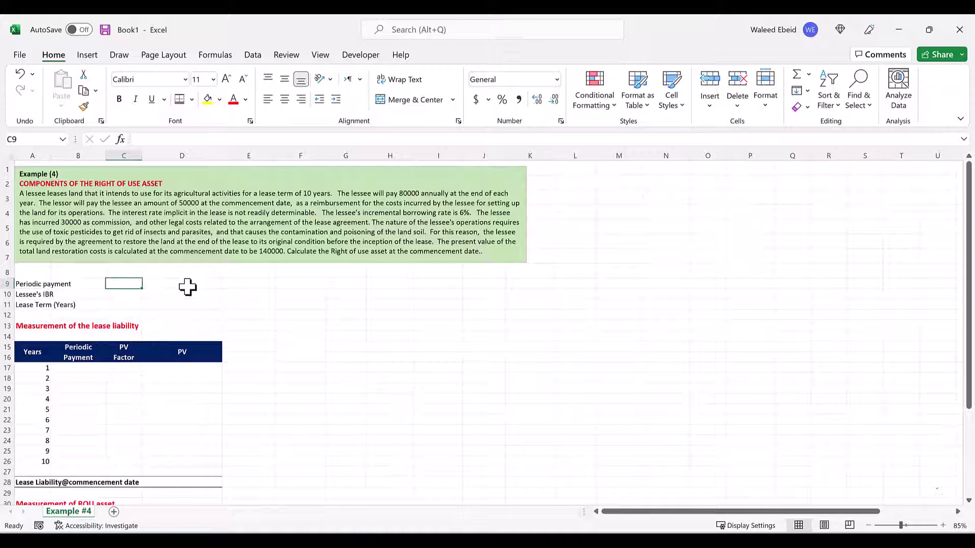
# Enter periodic payment 80000, borrowing rate 0.06 and lease term 10 in C9:C11.
pyautogui.write('80000')
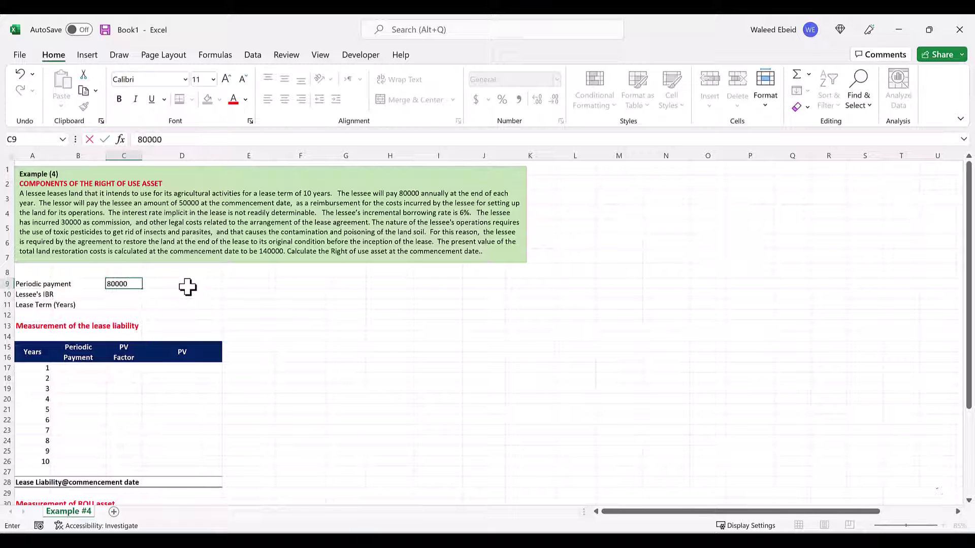
pyautogui.press('Return')
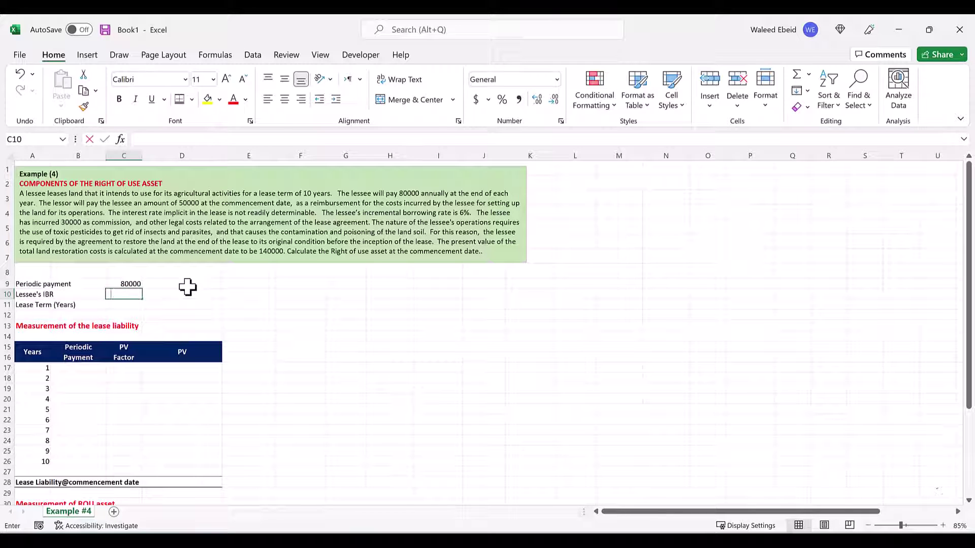
pyautogui.write('0.06')
pyautogui.press('Return')
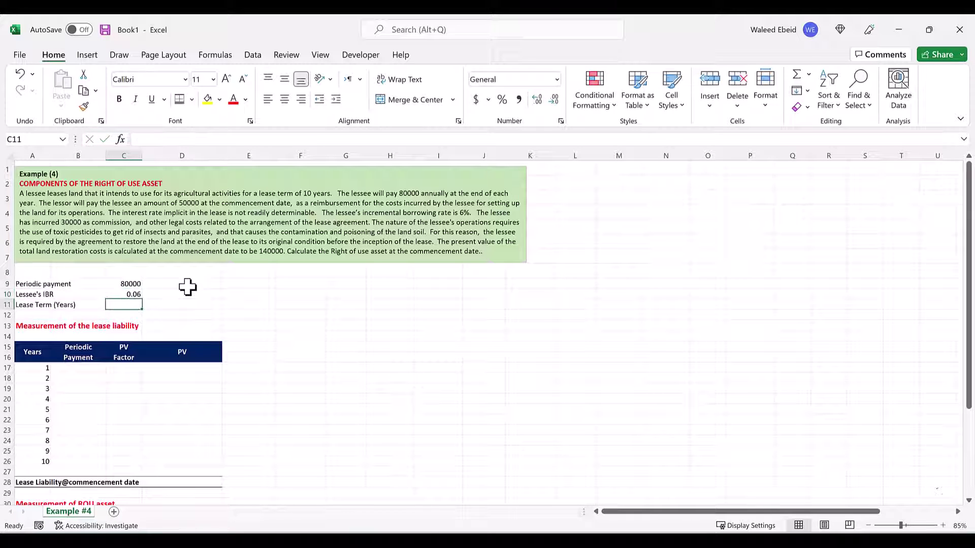
pyautogui.write('10')
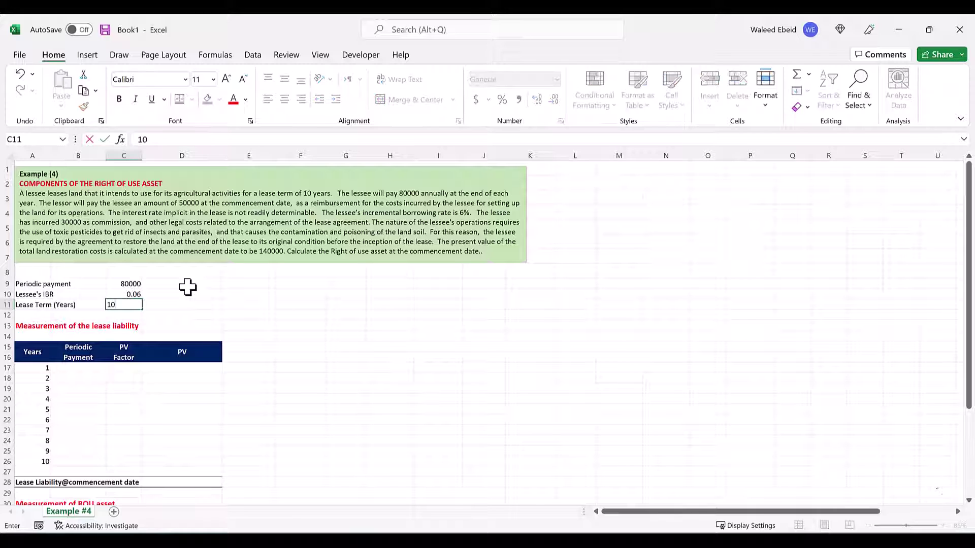
pyautogui.press('Return')
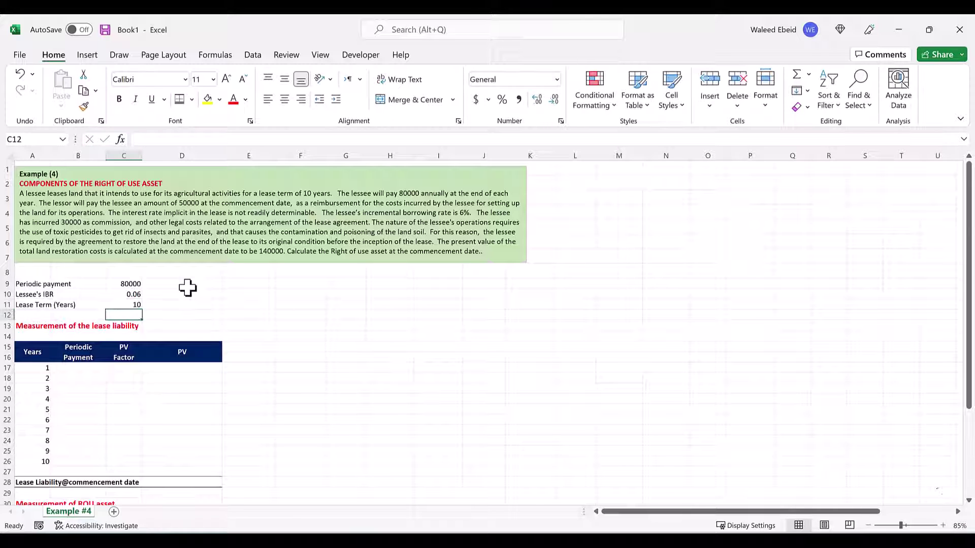
# Fill Periodic Payment for years 1–10 with =$C$9, showing 80,000 each year.
pyautogui.scroll(-2, 188, 288)
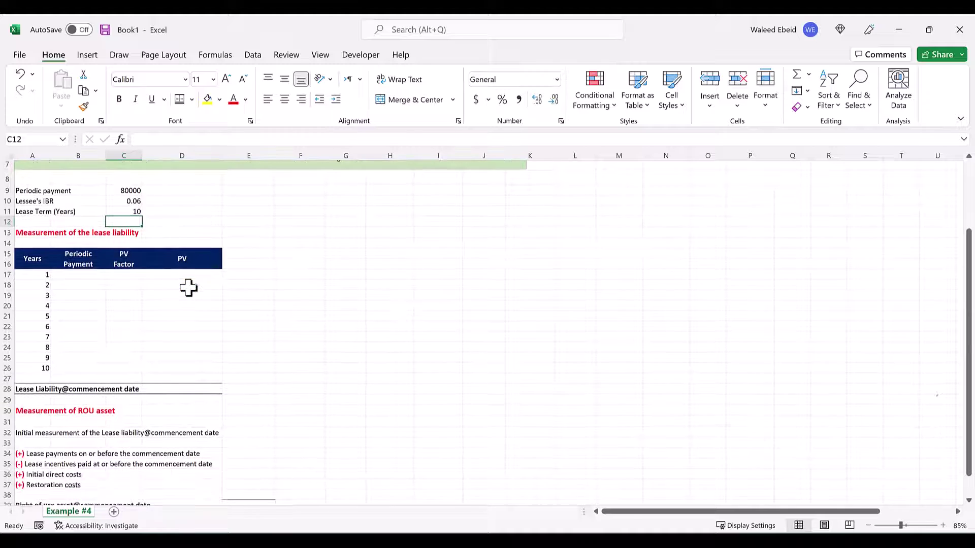
pyautogui.click(89, 275)
pyautogui.write('=$C$9')
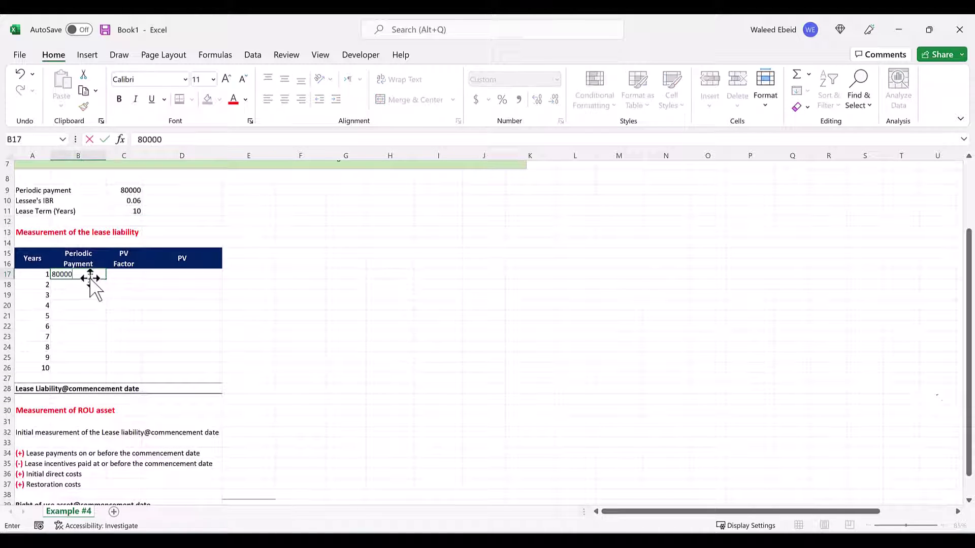
pyautogui.press('Return')
pyautogui.press('Up')
pyautogui.hotkey('ctrl', 'c')
pyautogui.press('Down')
pyautogui.hotkey('shift', 'Down')
pyautogui.hotkey('shift', 'Down')
pyautogui.hotkey('shift', 'Down')
pyautogui.hotkey('shift', 'Down')
pyautogui.hotkey('shift', 'Down')
pyautogui.hotkey('shift', 'Down')
pyautogui.hotkey('shift', 'Down')
pyautogui.hotkey('shift', 'Down')
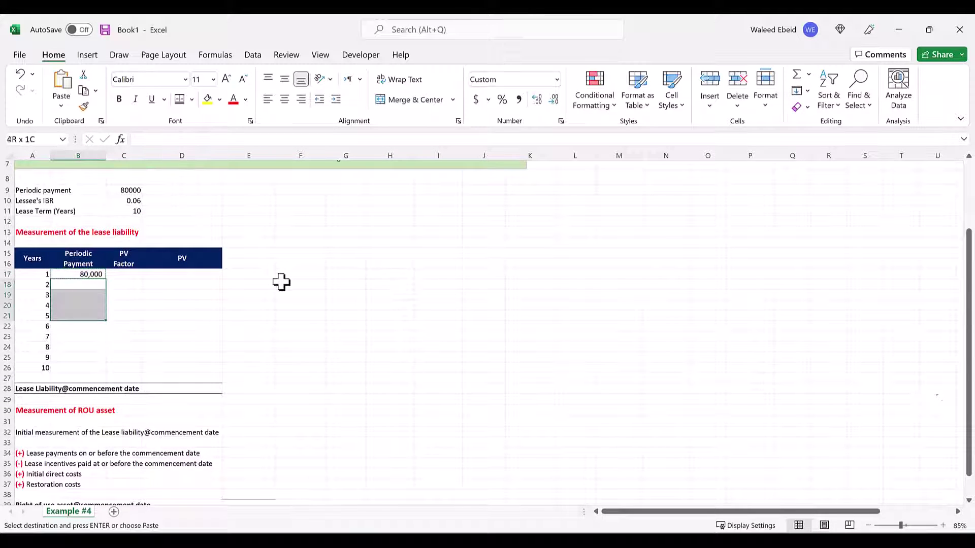
pyautogui.hotkey('ctrl', 'v')
pyautogui.press('Escape')
pyautogui.press('Up')
pyautogui.press('Right')
# Enter the year 1 PV factor formula =1/(1+$C$10)^A17 in C17.
pyautogui.write('=')
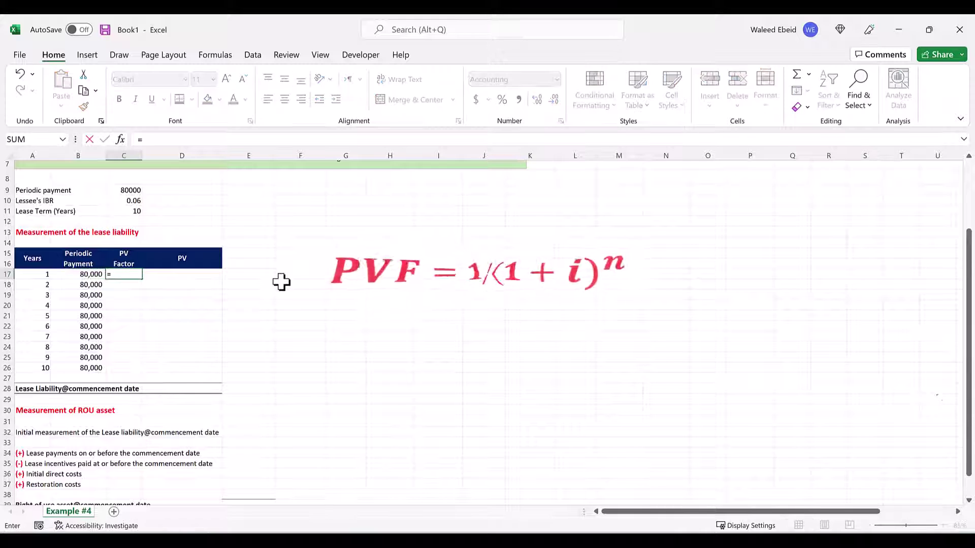
pyautogui.write('1/(1+')
pyautogui.press('Up')
pyautogui.press('Up')
pyautogui.press('Up')
pyautogui.press('Up')
pyautogui.press('Up')
pyautogui.press('Up')
pyautogui.press('Up')
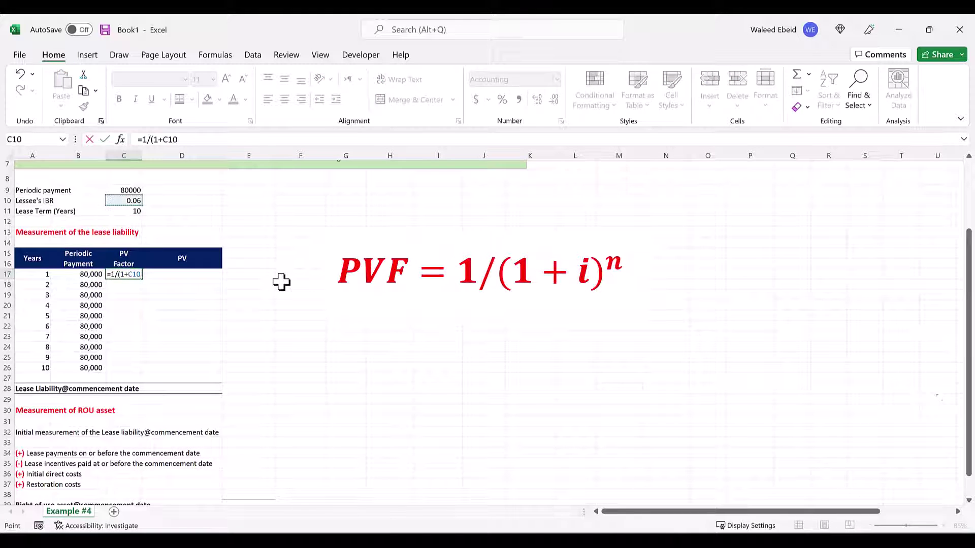
pyautogui.press('F4')
pyautogui.write(')^')
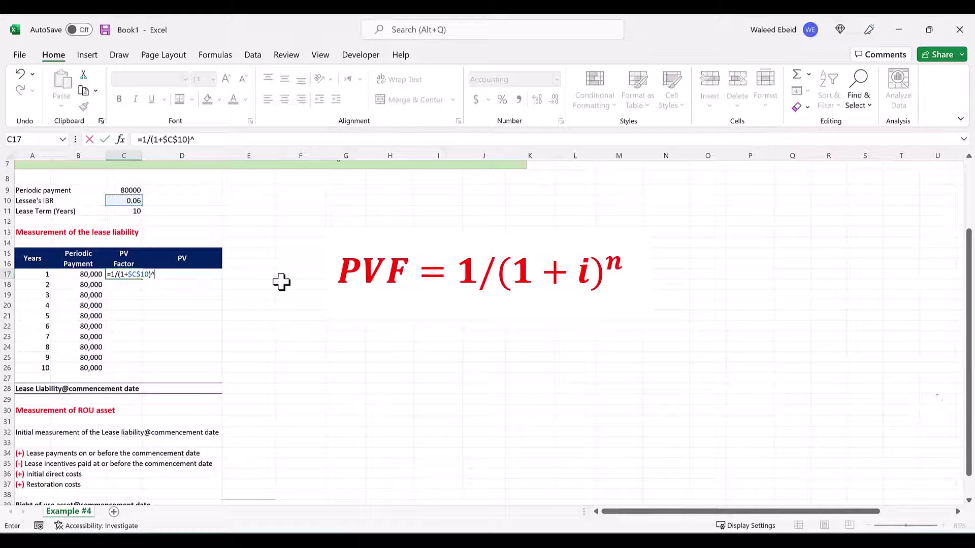
pyautogui.press('Left')
pyautogui.press('Left')
pyautogui.press('Return')
# Copy the PV factor formula down to C26 for years 2–10.
pyautogui.press('Up')
pyautogui.hotkey('ctrl', 'c')
pyautogui.press('Down')
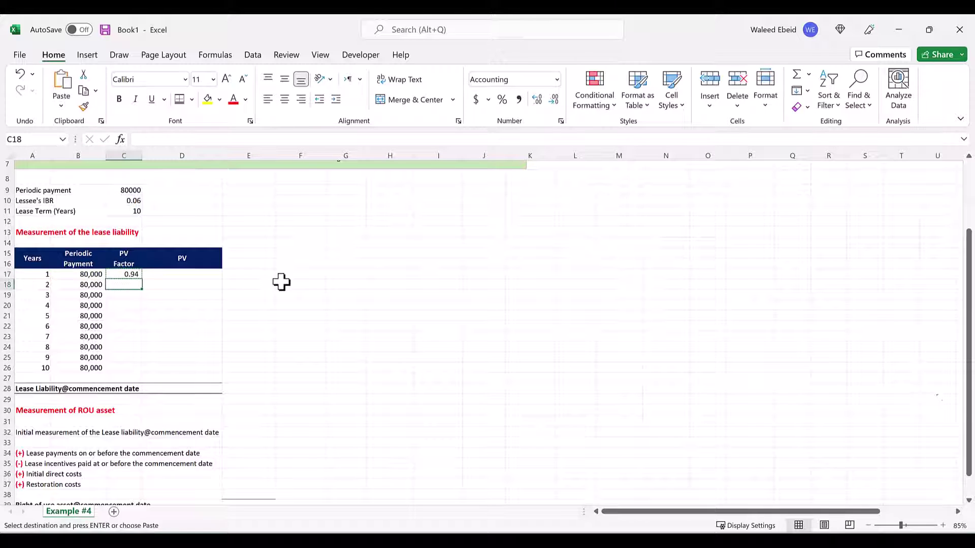
pyautogui.hotkey('shift', 'Down')
pyautogui.hotkey('shift', 'Down')
pyautogui.hotkey('shift', 'Down')
pyautogui.hotkey('shift', 'Down')
pyautogui.hotkey('shift', 'Down')
pyautogui.hotkey('shift', 'Down')
pyautogui.hotkey('shift', 'Down')
pyautogui.hotkey('shift', 'Down')
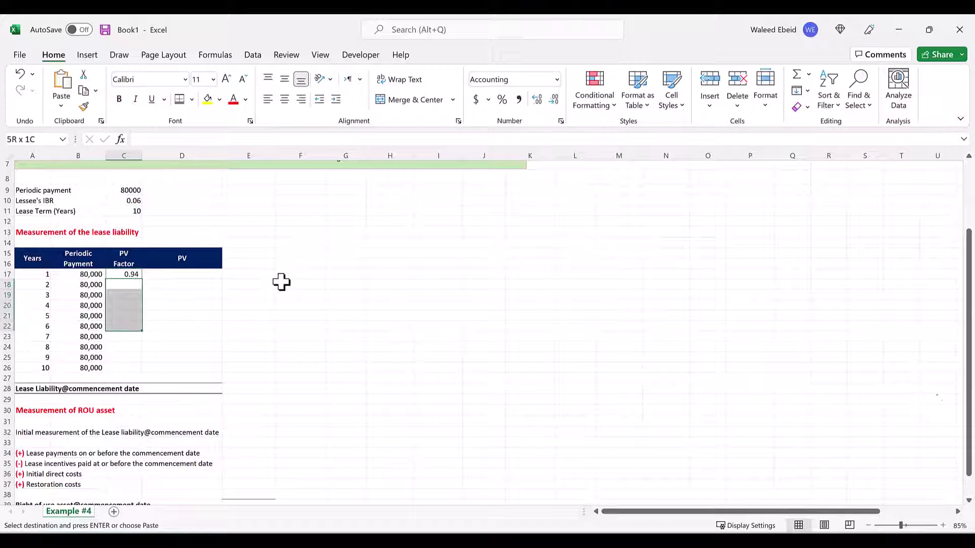
pyautogui.hotkey('ctrl', 'v')
pyautogui.press('Escape')
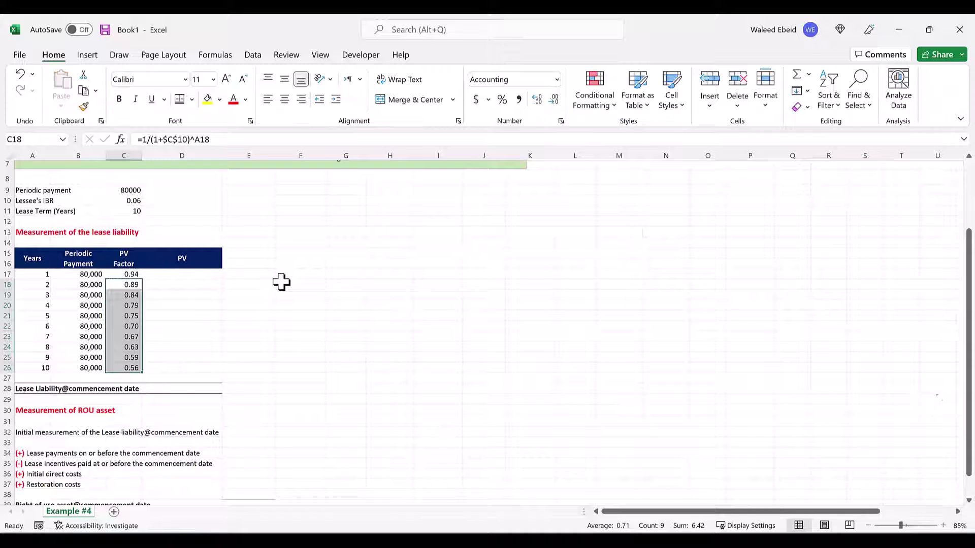
pyautogui.press('Up')
pyautogui.press('Right')
pyautogui.write('=')
pyautogui.press('Left')
pyautogui.press('Left')
# Enter =B17*C17 in D17 and copy it down through D26.
pyautogui.write('*')
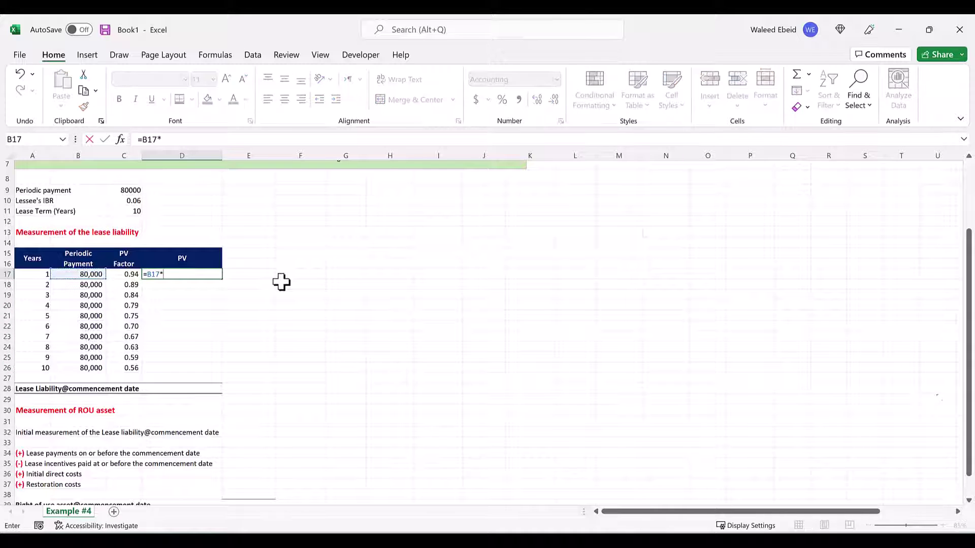
pyautogui.press('Left')
pyautogui.hotkey('ctrl', 'Return')
pyautogui.hotkey('ctrl', 'c')
pyautogui.press('Down')
pyautogui.hotkey('shift', 'Down')
pyautogui.hotkey('shift', 'Down')
pyautogui.hotkey('shift', 'Down')
pyautogui.hotkey('shift', 'Down')
pyautogui.hotkey('shift', 'Down')
pyautogui.hotkey('shift', 'Down')
pyautogui.hotkey('shift', 'Down')
pyautogui.hotkey('shift', 'Down')
pyautogui.hotkey('ctrl', 'v')
pyautogui.press('Down')
pyautogui.press('Down')
pyautogui.press('Down')
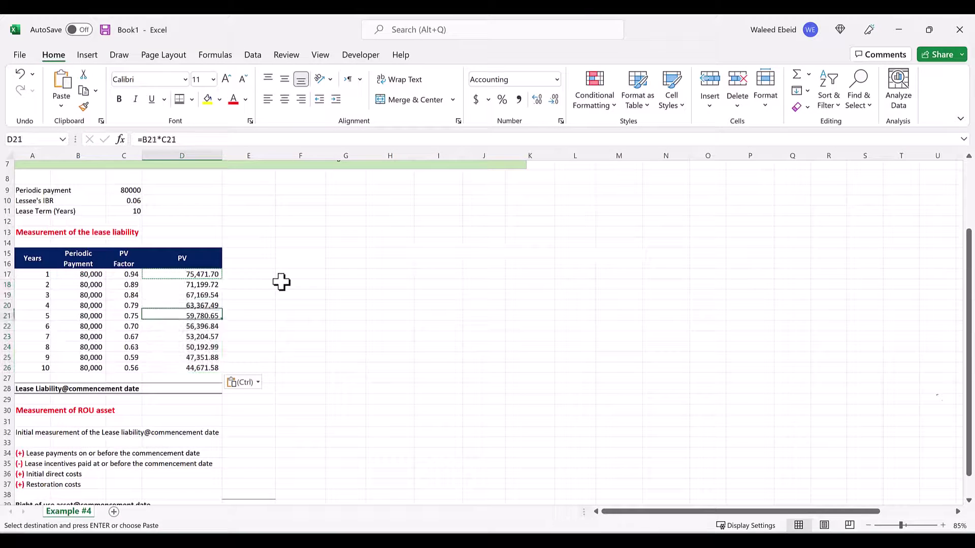
# AutoSum the PV column in D28 for a lease liability of 588,806.96.
pyautogui.press('Escape')
pyautogui.press('Down')
pyautogui.press('Down')
pyautogui.press('Down')
pyautogui.press('Down')
pyautogui.press('Down')
pyautogui.press('Down')
pyautogui.press('Down')
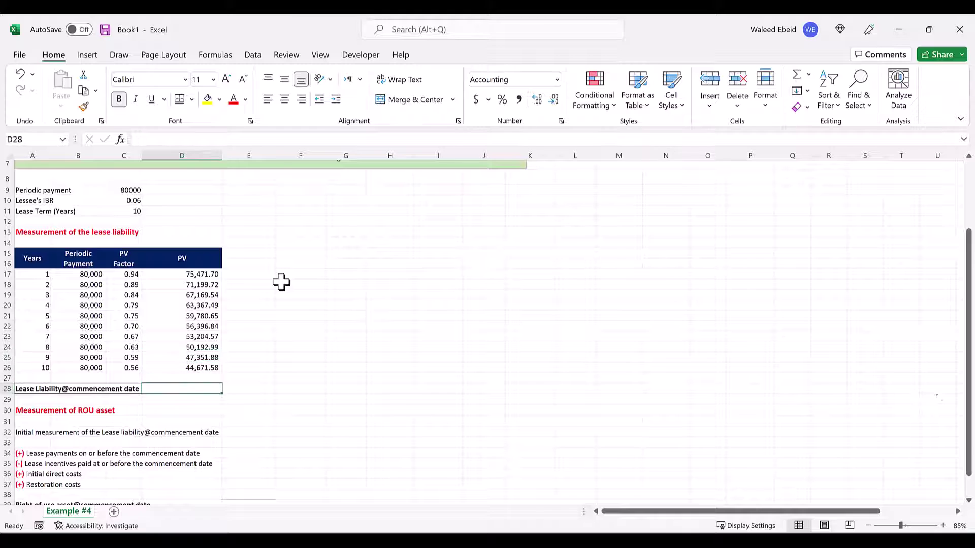
pyautogui.hotkey('alt', '=')
pyautogui.press('Return')
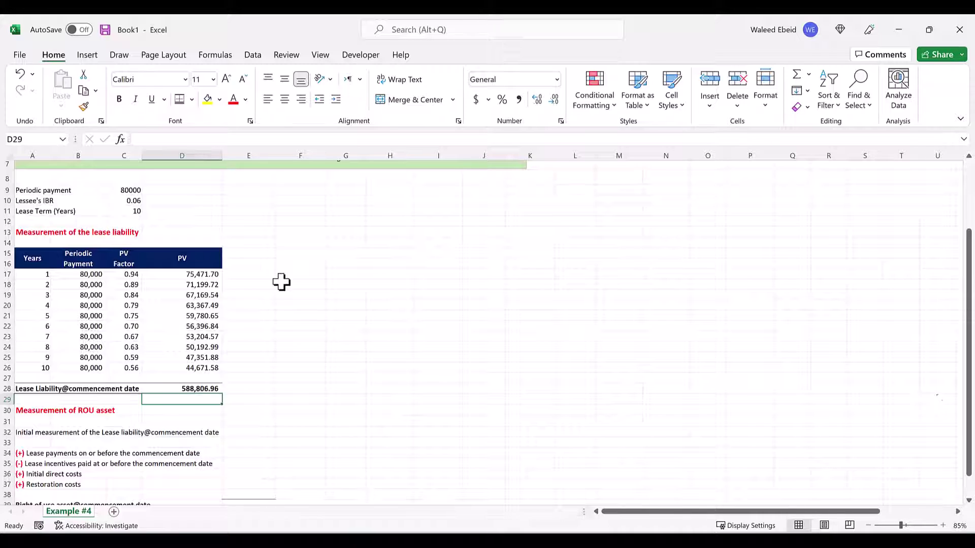
pyautogui.press('Down')
pyautogui.press('Down')
pyautogui.press('Down')
pyautogui.press('Right')
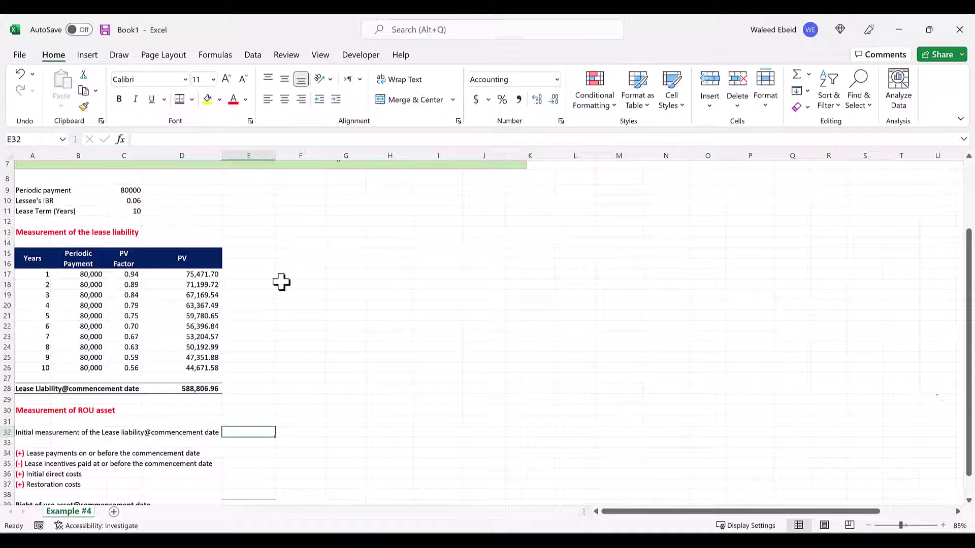
# Link the initial measurement in E32 to the lease liability total with =D28.
pyautogui.write('=')
pyautogui.press('Up')
pyautogui.press('Up')
pyautogui.press('Up')
pyautogui.press('Left')
pyautogui.press('Up')
pyautogui.press('Return')
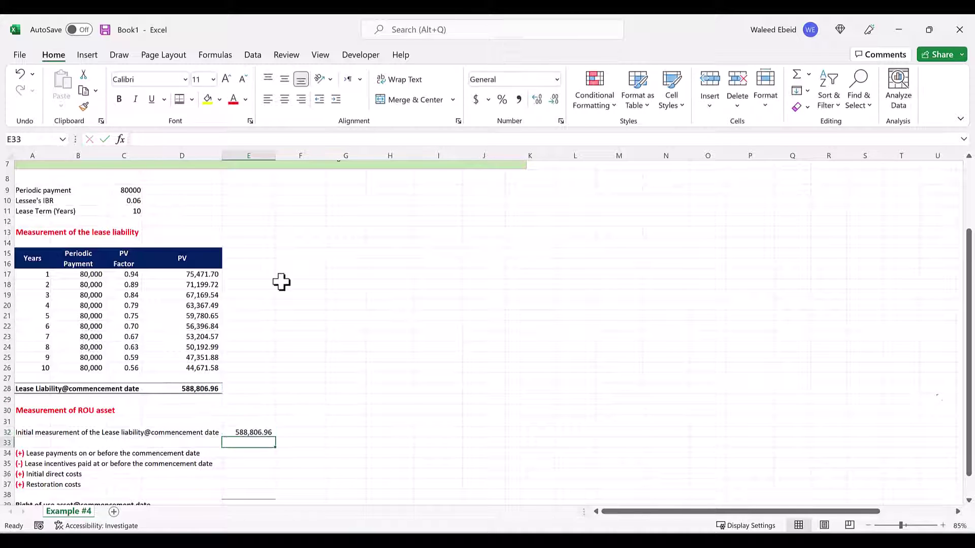
pyautogui.press('Down')
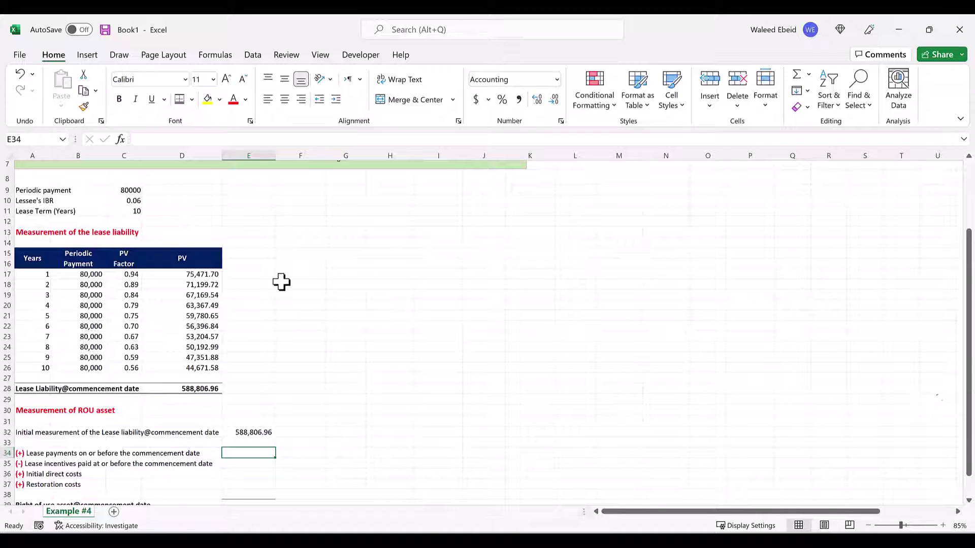
# Enter 0 prior payments, -50000 incentive, 30000 direct costs and 140000 restoration costs.
pyautogui.write('0')
pyautogui.press('Return')
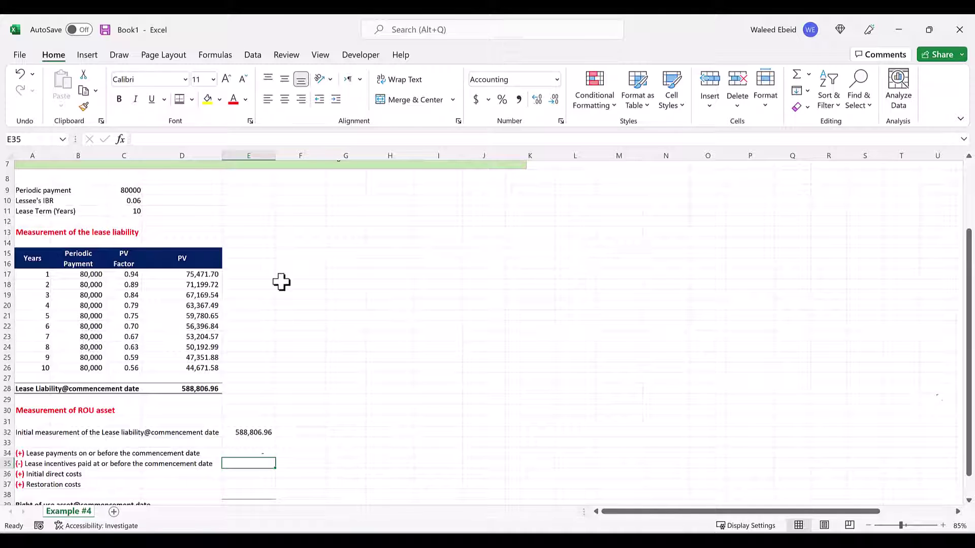
pyautogui.write('-50000')
pyautogui.press('Return')
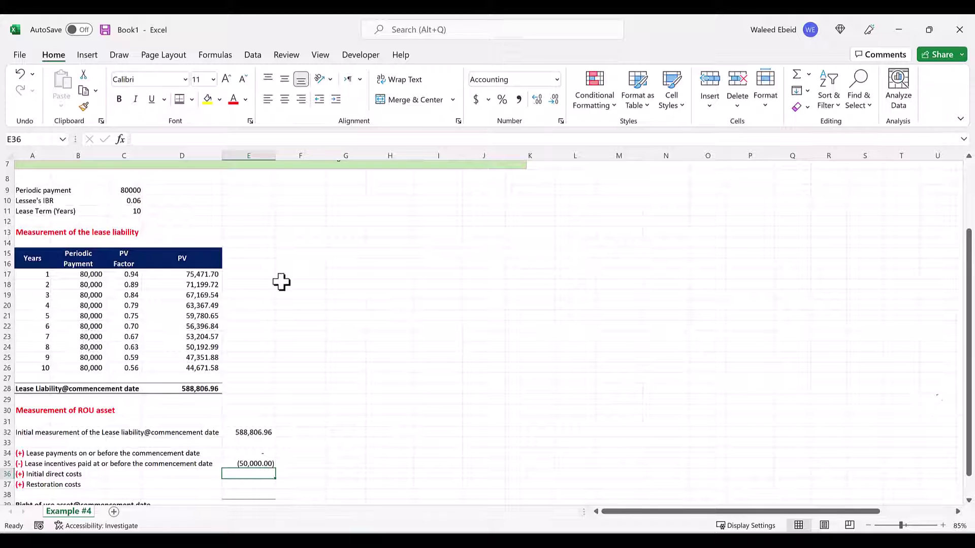
pyautogui.write('30000')
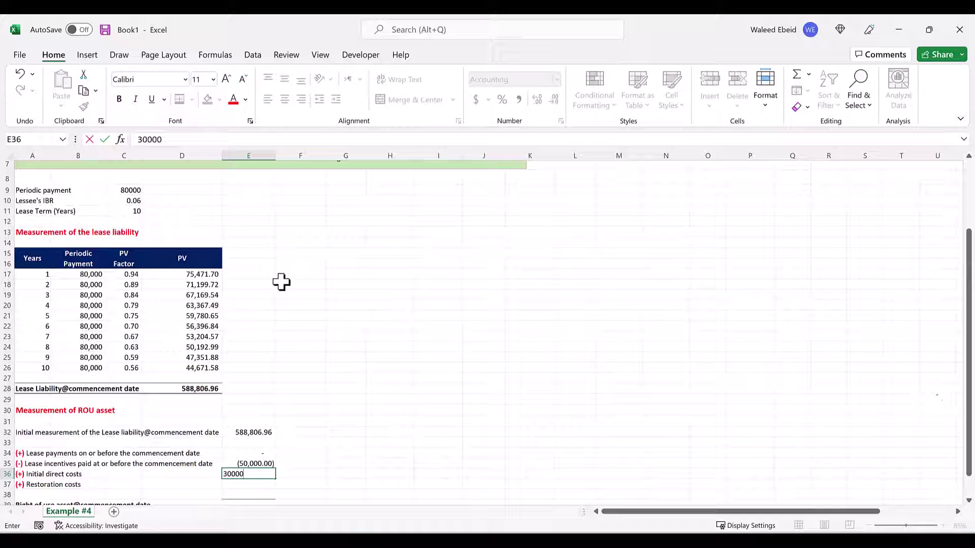
pyautogui.press('Return')
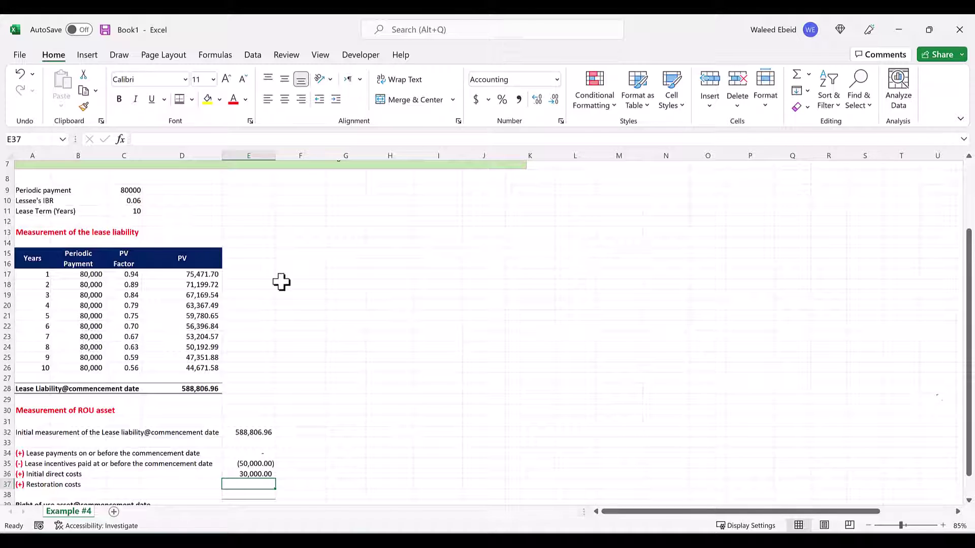
pyautogui.write('140000')
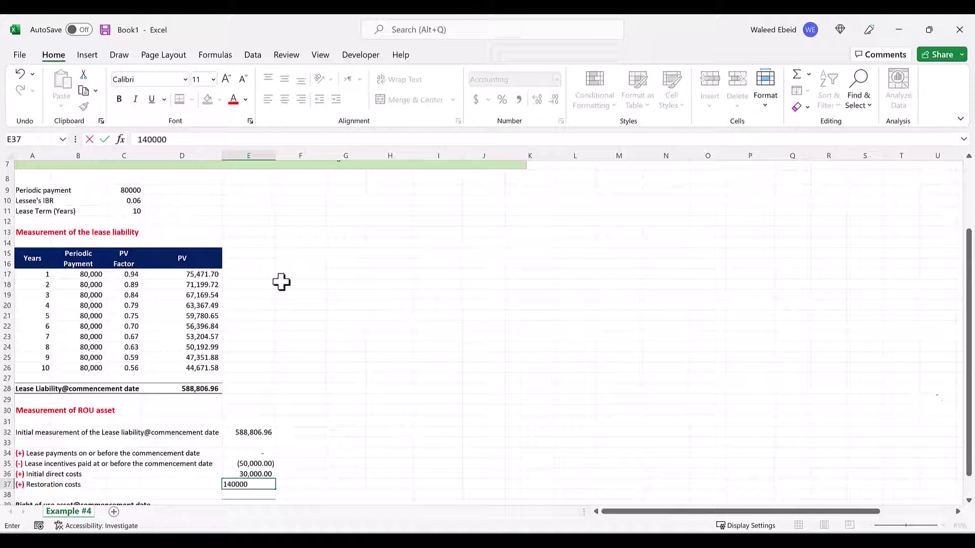
pyautogui.press('Return')
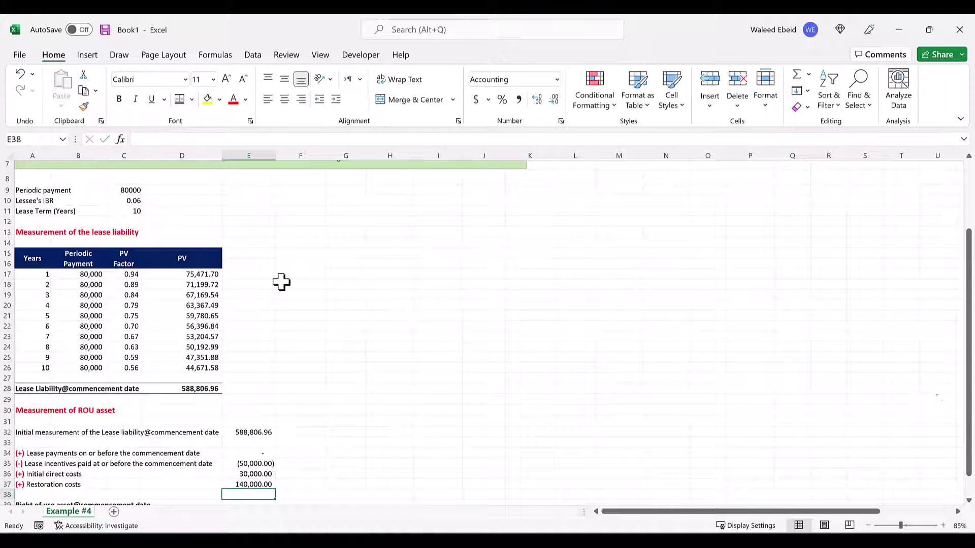
# Total the right-of-use asset in E39 with =SUM(E32:E37), giving 708,806.96.
pyautogui.scroll(-1, 281, 282)
pyautogui.click(236, 473)
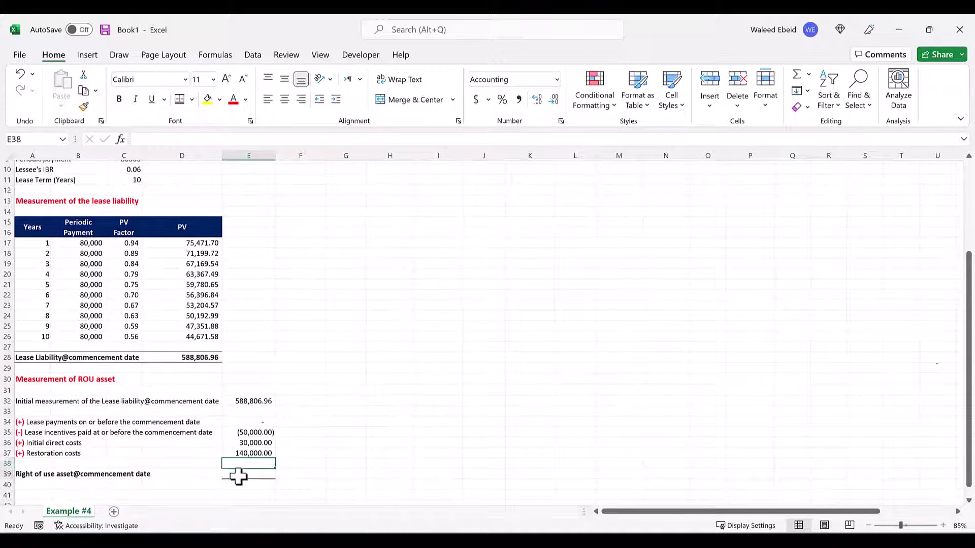
pyautogui.hotkey('alt', '=')
pyautogui.moveTo(254, 401); pyautogui.dragTo(255, 450)
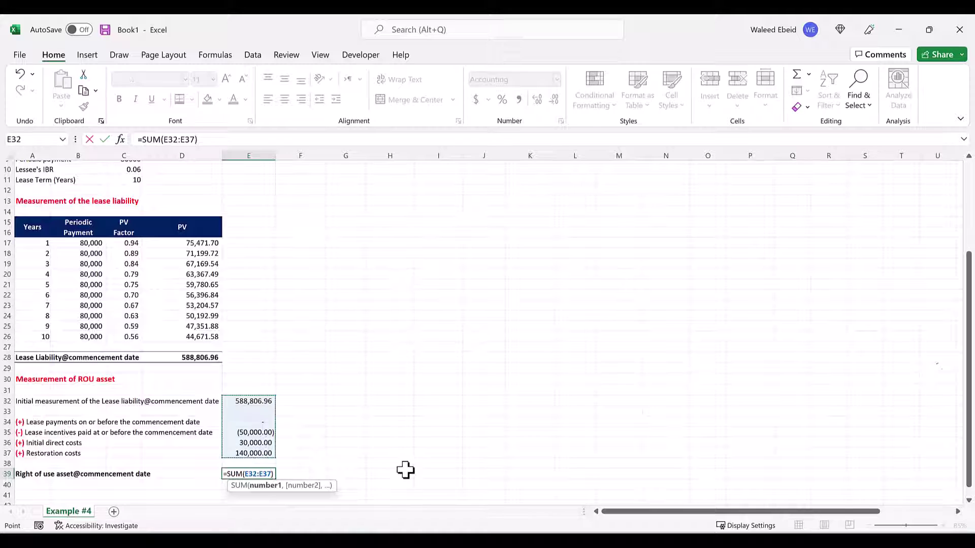
pyautogui.press('Return')
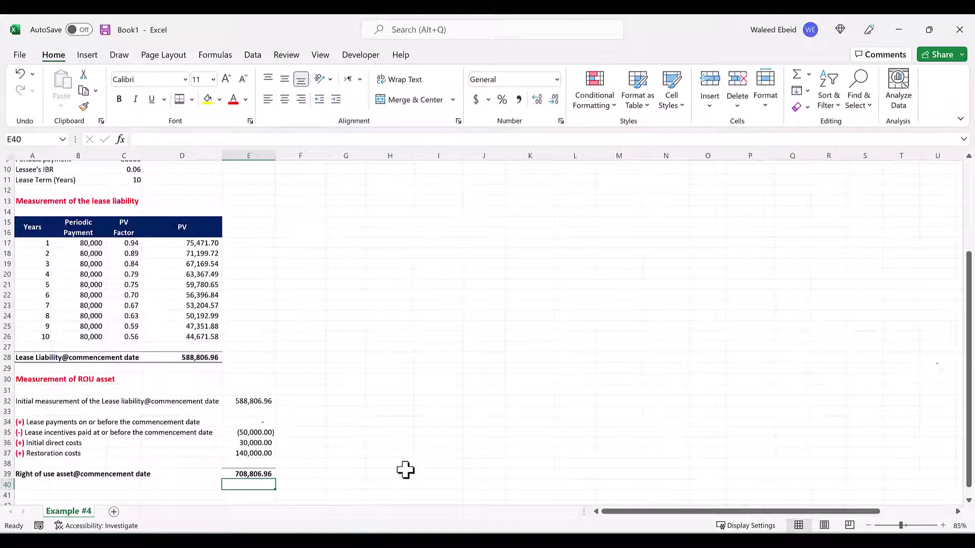